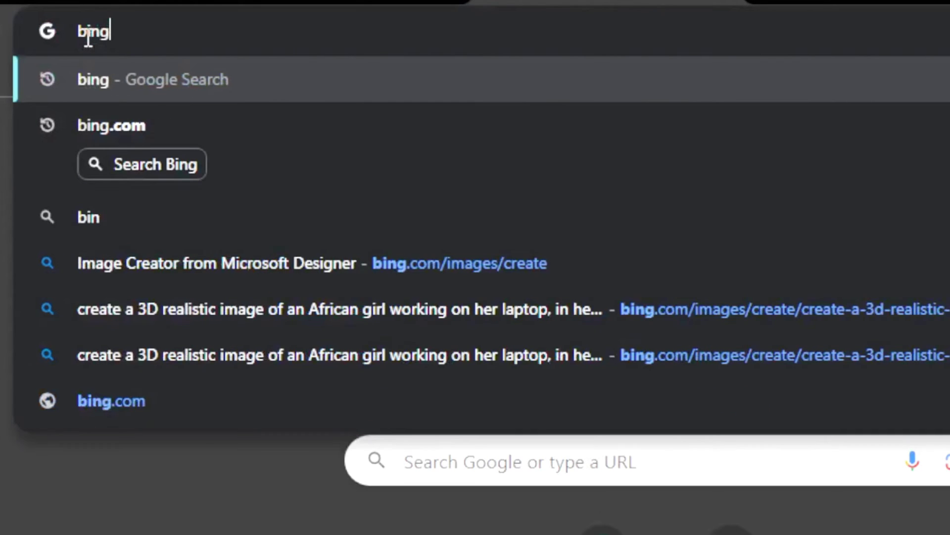
# - Run a Google search for 'bing image generator'
pyautogui.write(' image')
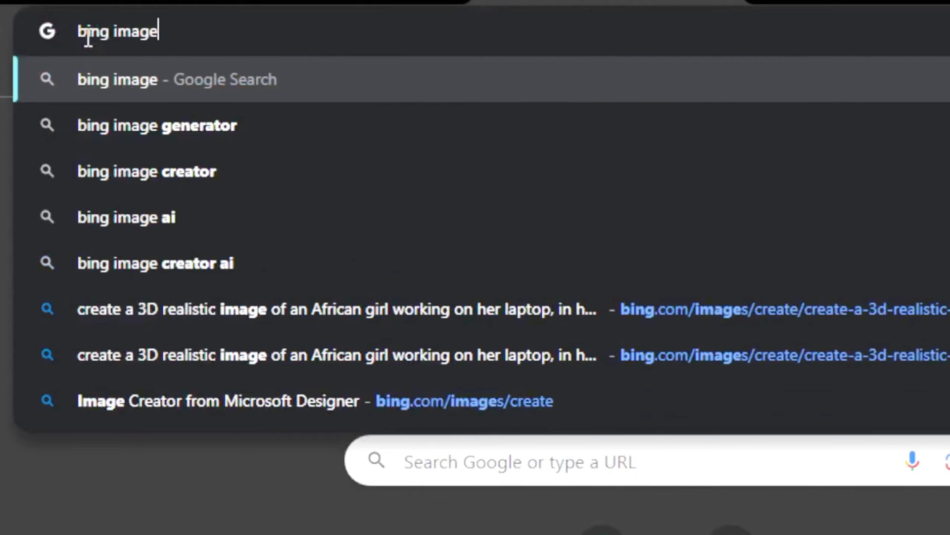
pyautogui.write(' gener')
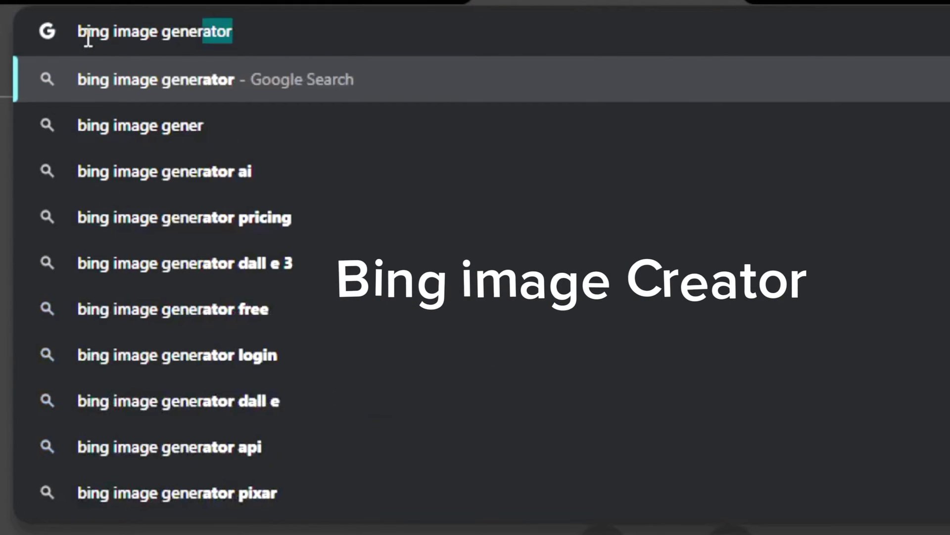
pyautogui.write('ator')
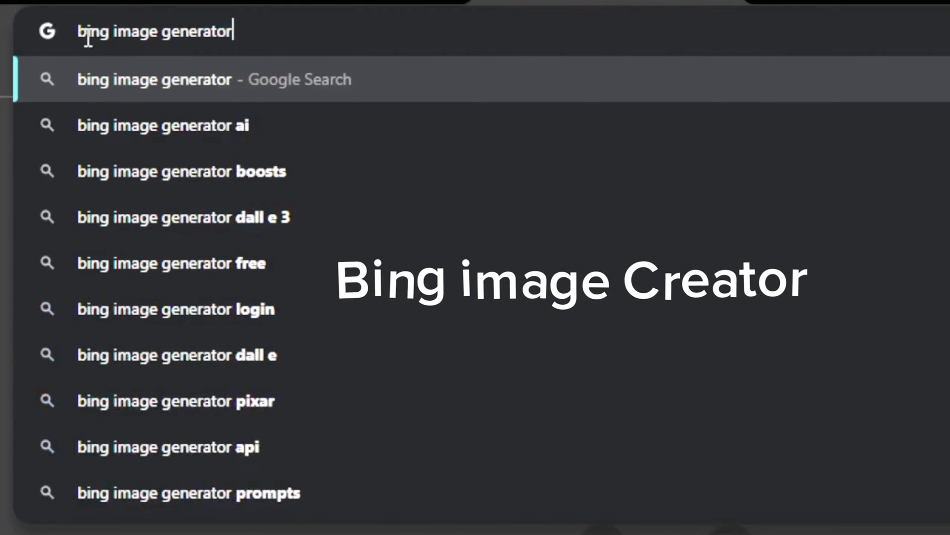
pyautogui.press('Return')
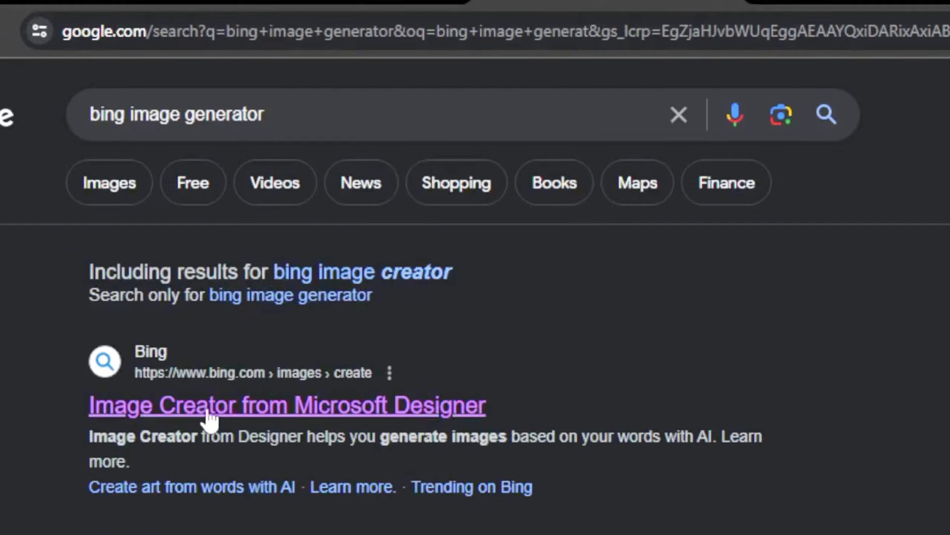
# - Open Bing Image Creator and enter a realistic pixar-style prompt about villagers' daily activities
pyautogui.click(283, 408)
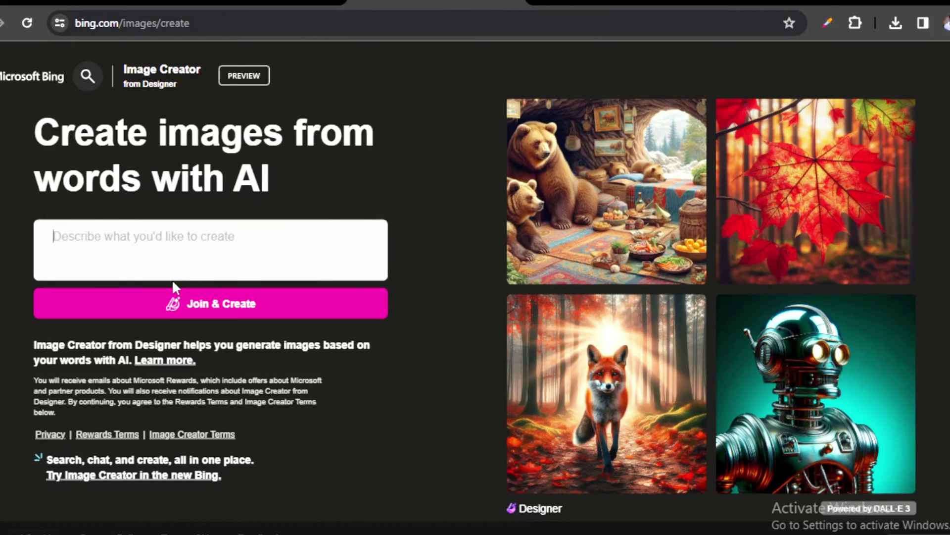
pyautogui.click(204, 289)
pyautogui.write('gener')
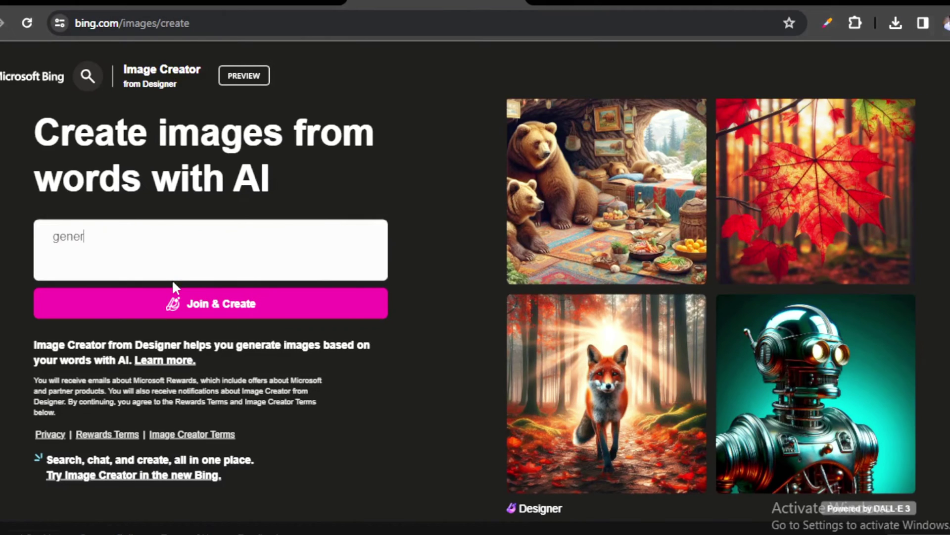
pyautogui.write('ate a re')
pyautogui.write('alistic')
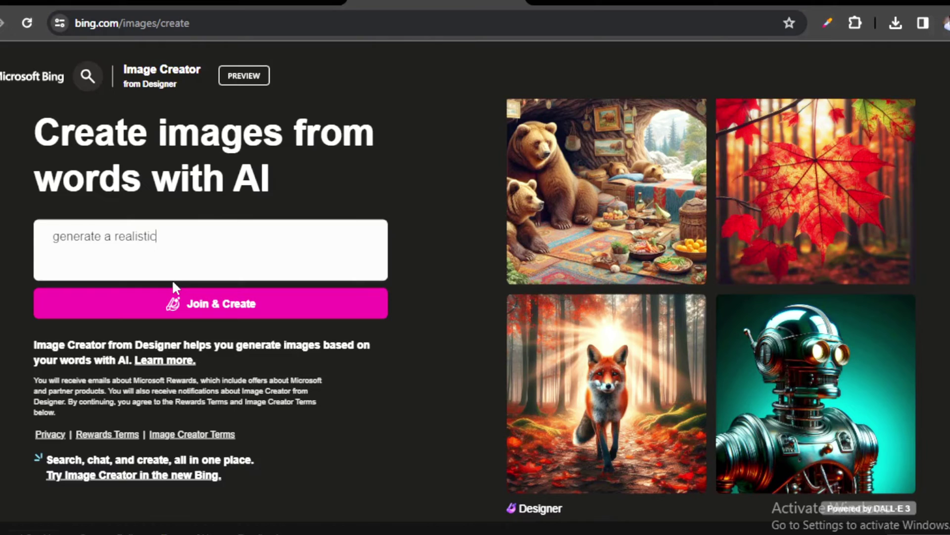
pyautogui.write(' pi')
pyautogui.write('xar-s')
pyautogui.write('tyle imag')
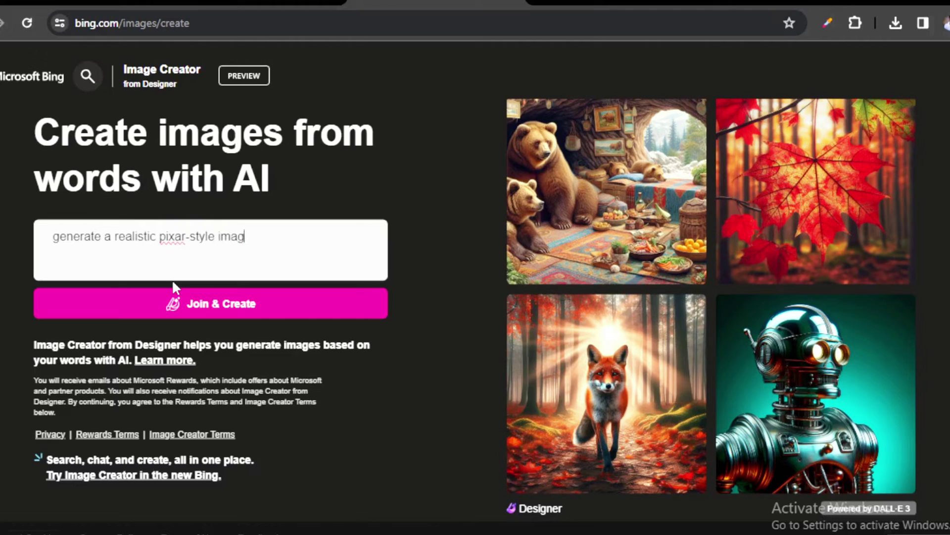
pyautogui.write('es of ')
pyautogui.write('villager')
pyautogui.write('s')
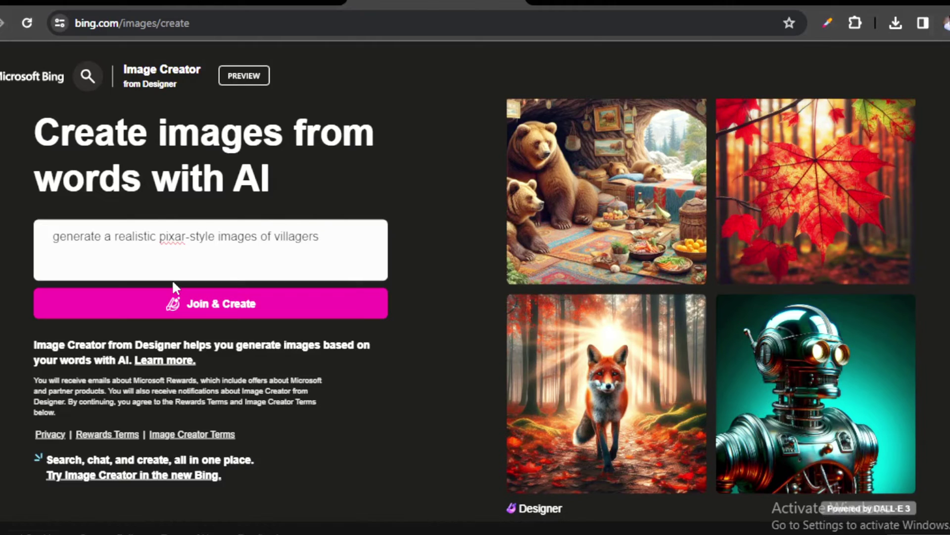
pyautogui.write(' engagi')
pyautogui.write('ng i')
pyautogui.write('n vario')
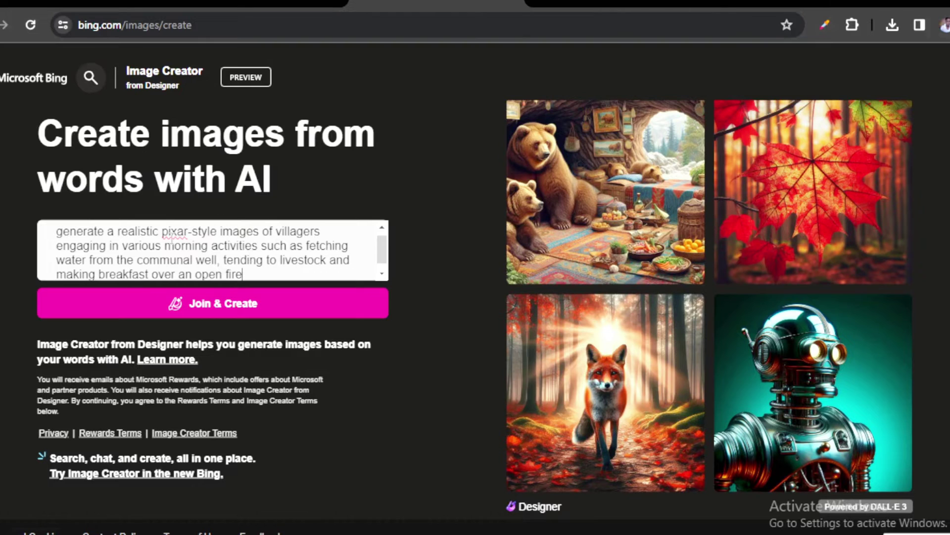
# - Submit the village prompt, signing in to Microsoft and accepting the updated terms
pyautogui.click(220, 304)
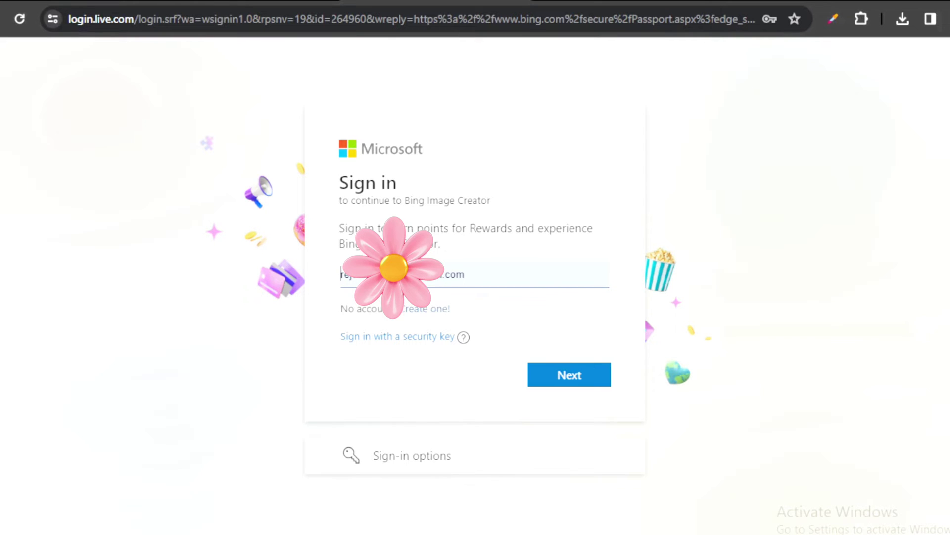
pyautogui.click(564, 381)
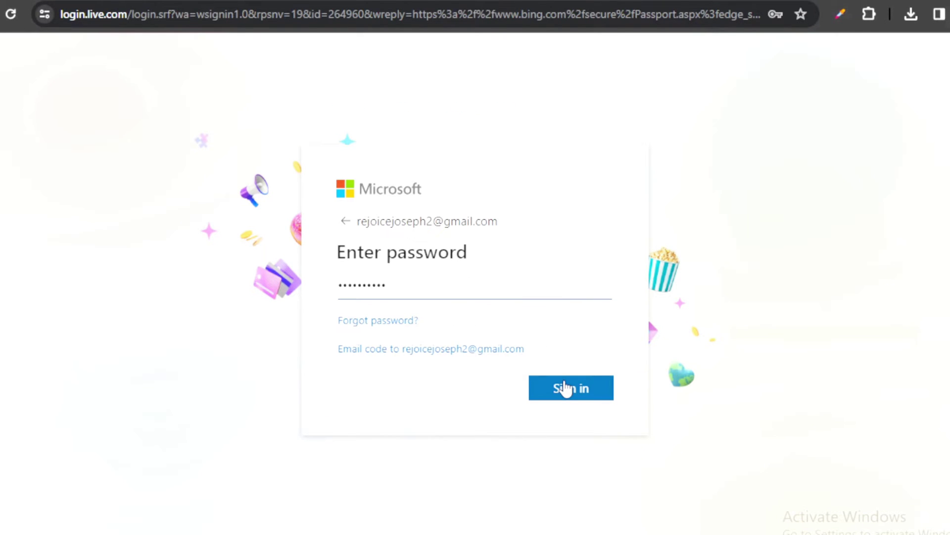
pyautogui.click(566, 389)
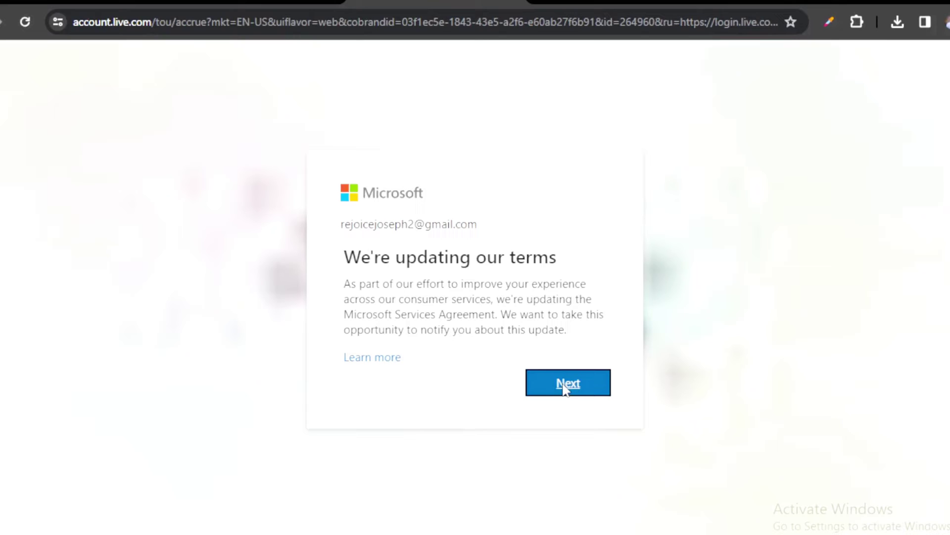
pyautogui.click(566, 388)
pyautogui.click(582, 389)
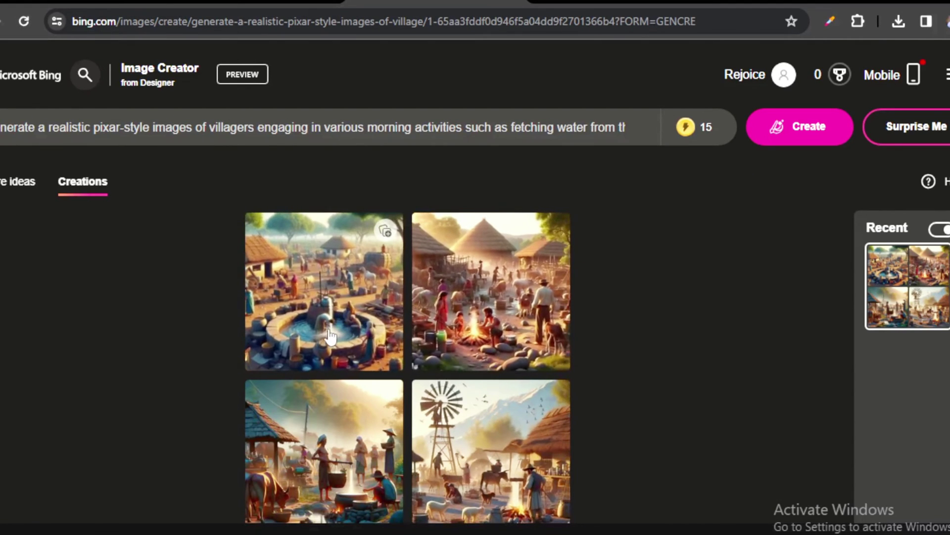
# - Scroll down to view all four generated pixar-style village images
pyautogui.scroll(-2, 757, 333)
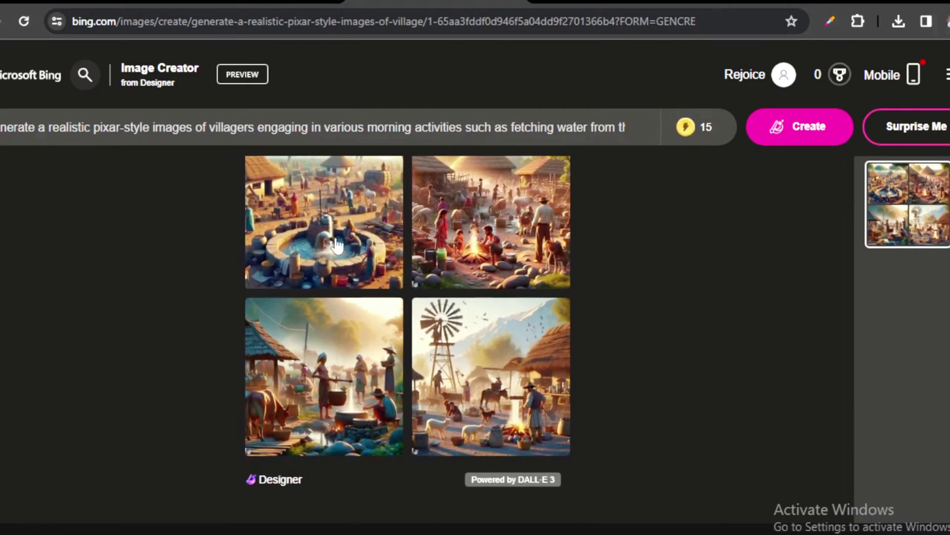
# - Browse the four village images full-size, settling on the misty cow scene
pyautogui.click(336, 239)
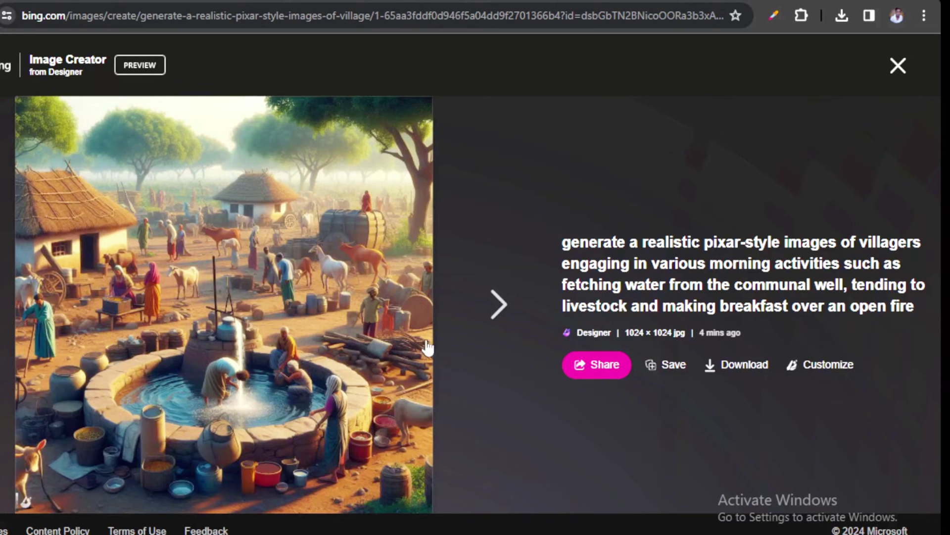
pyautogui.click(498, 312)
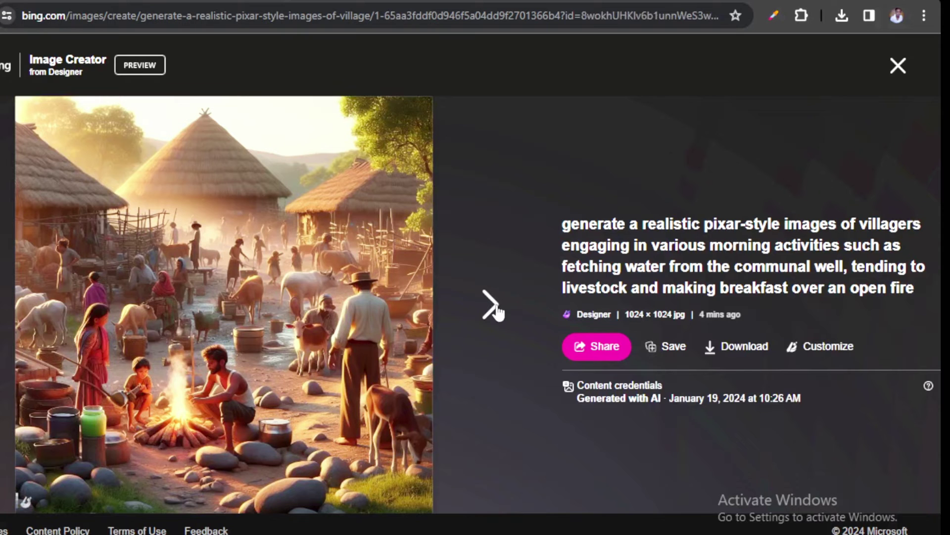
pyautogui.click(497, 312)
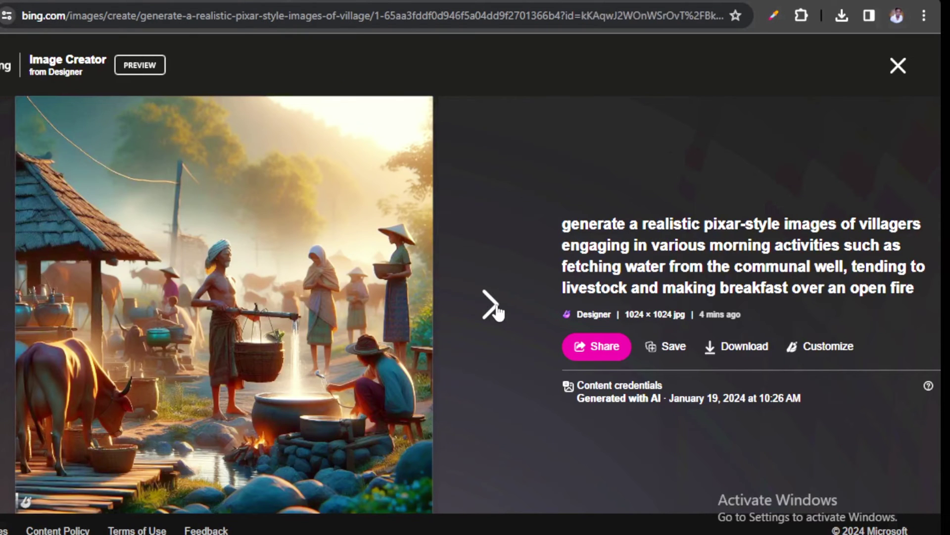
pyautogui.click(497, 311)
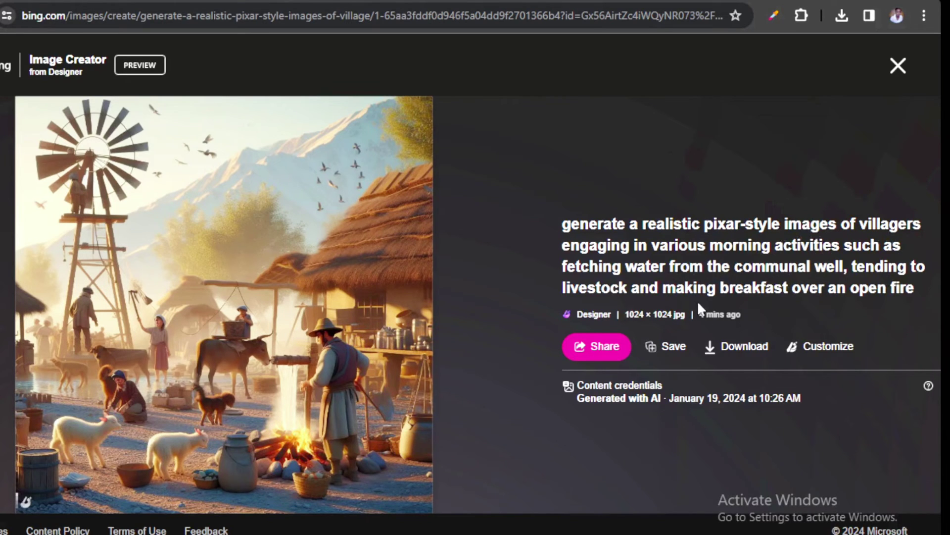
pyautogui.click(0, 324)
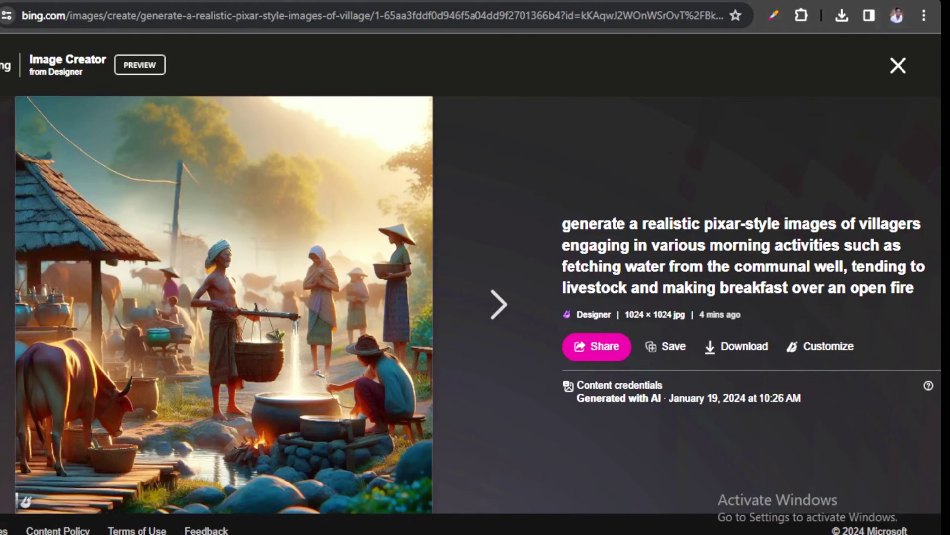
pyautogui.press('Left')
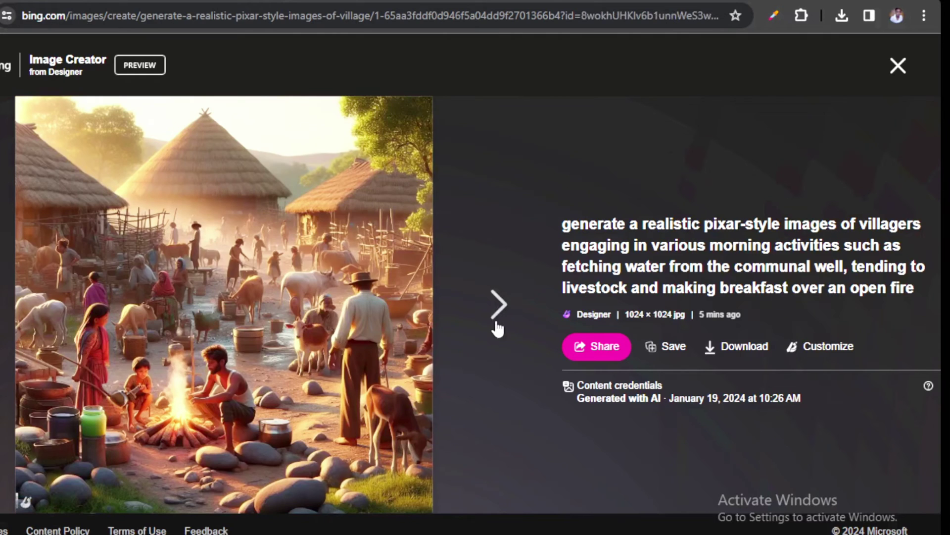
pyautogui.click(495, 308)
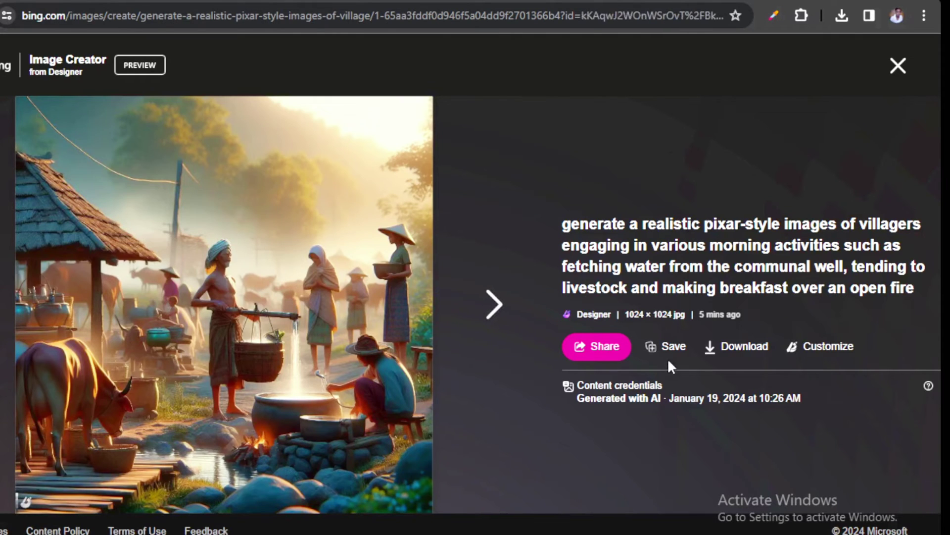
# - Download the misty cow village image and confirm it in Chrome's downloads list
pyautogui.click(735, 350)
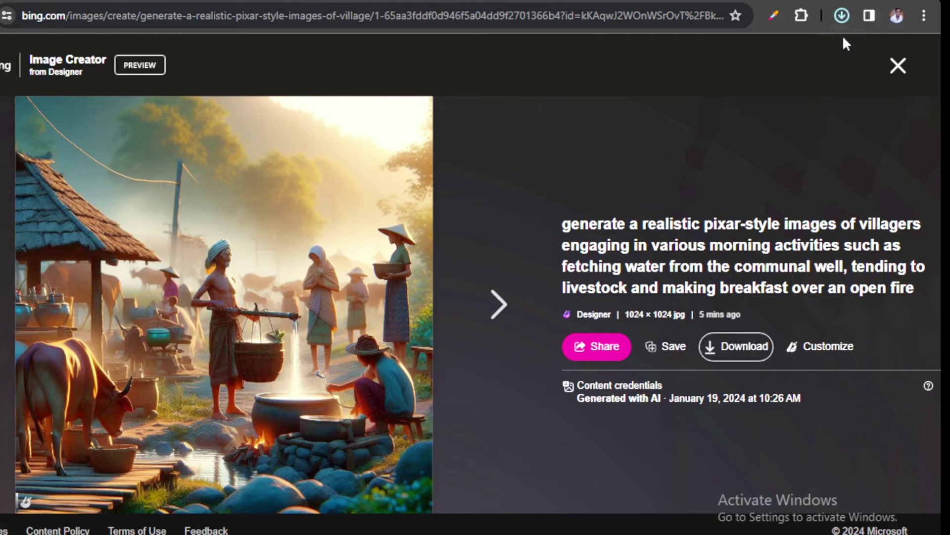
pyautogui.click(842, 16)
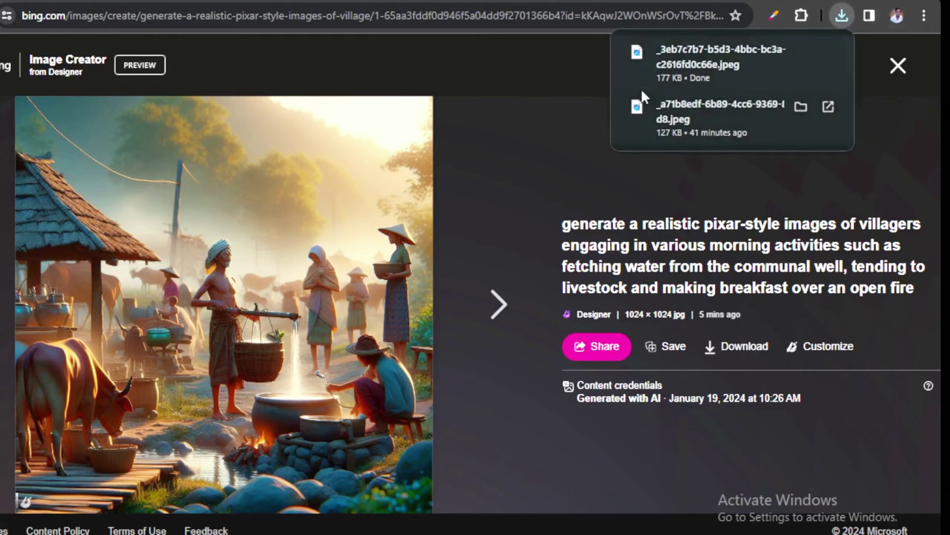
pyautogui.click(722, 274)
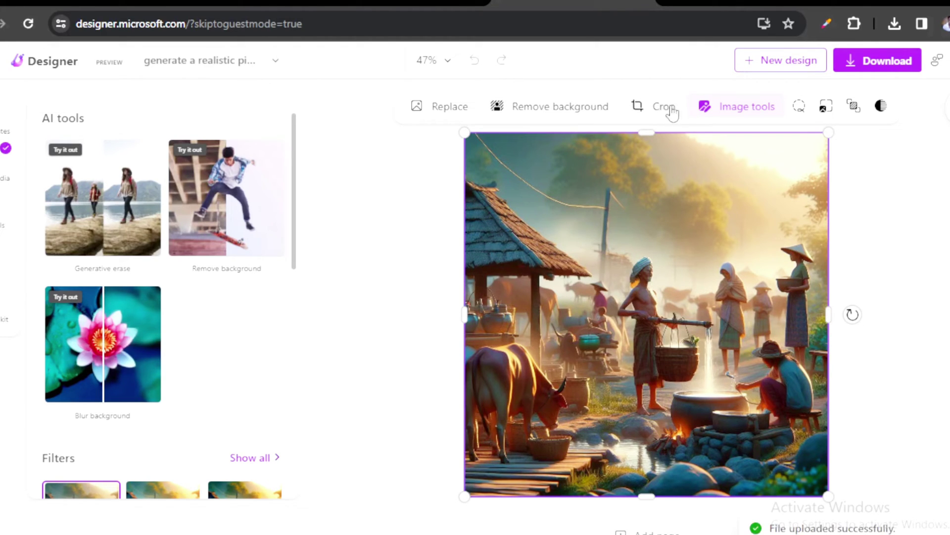
# - Scroll through the misty village image's editing view in Microsoft Designer
pyautogui.scroll(-5, 314, 297)
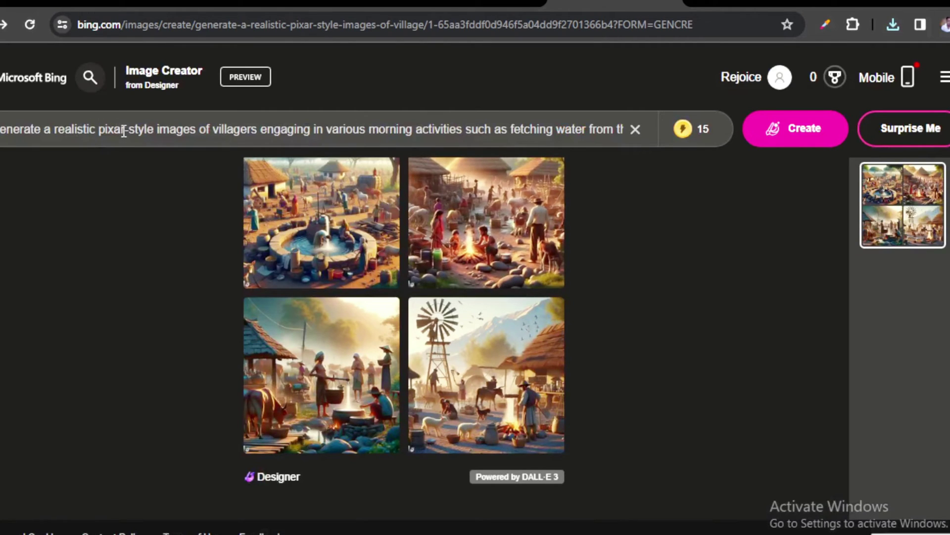
# - Replace 'pixar' with 'disney' in the village prompt and create new images
pyautogui.press('BackSpace')
pyautogui.press('BackSpace')
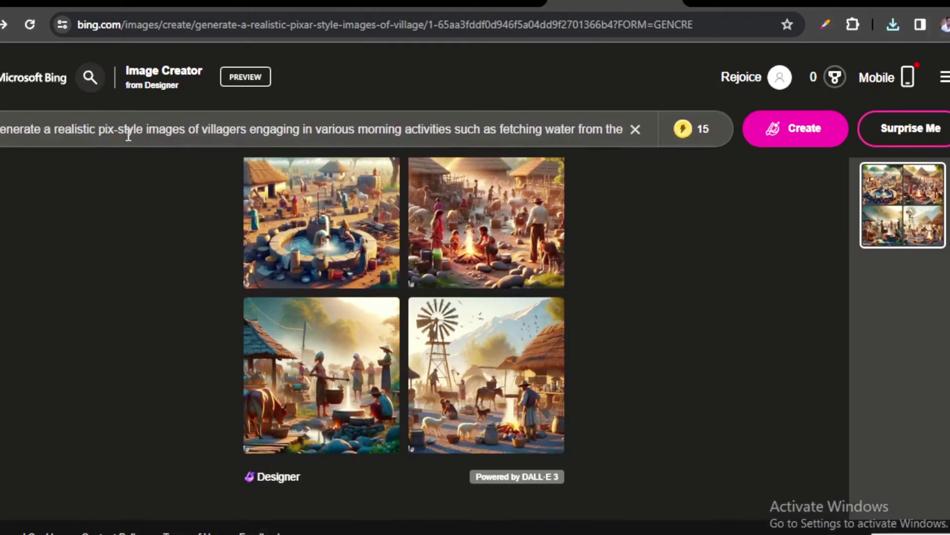
pyautogui.press('BackSpace')
pyautogui.press('BackSpace')
pyautogui.press('BackSpace')
pyautogui.write('di')
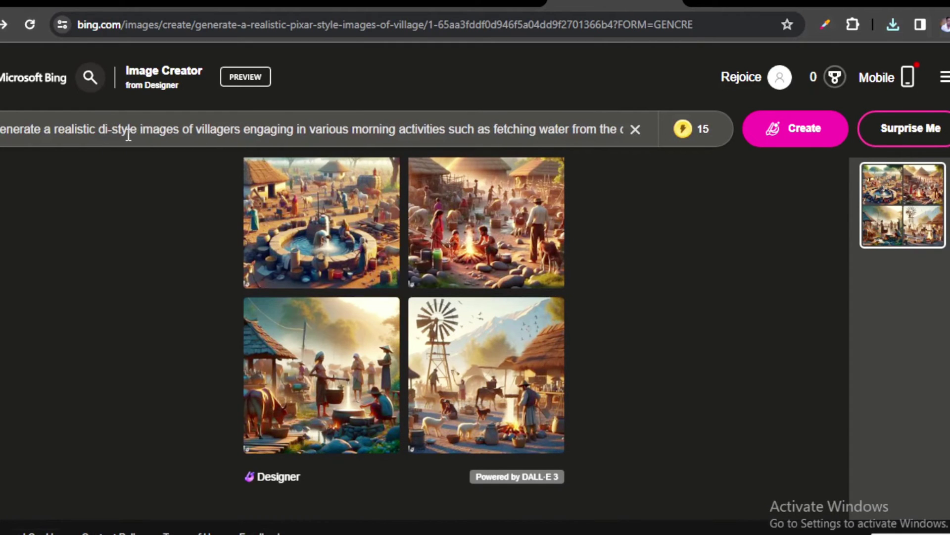
pyautogui.write('sney')
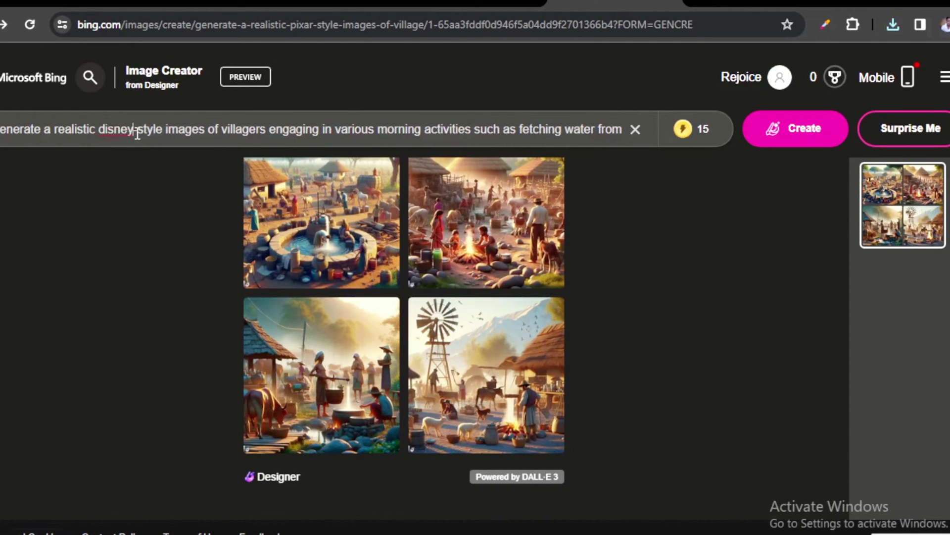
pyautogui.click(808, 130)
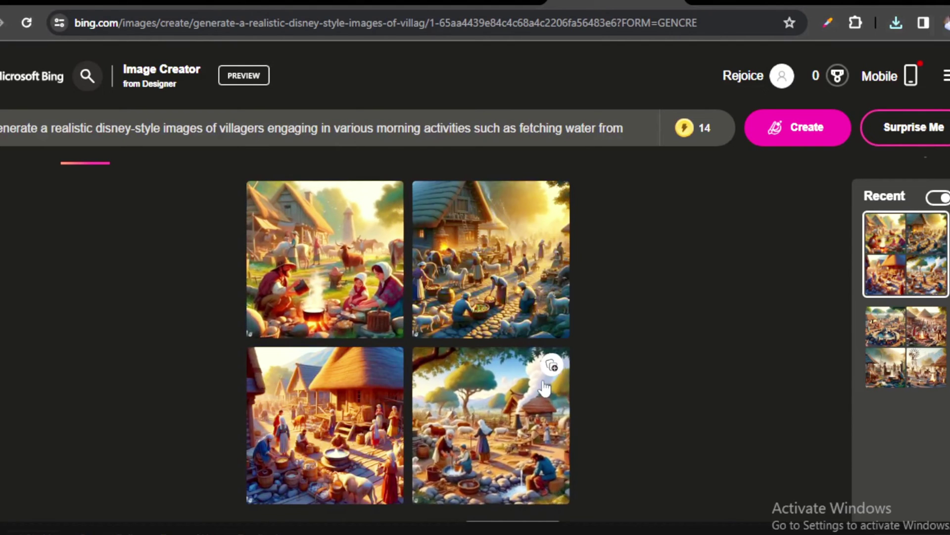
# - Browse the disney-style results and download the fourth scene with trees and rising smoke
pyautogui.click(322, 282)
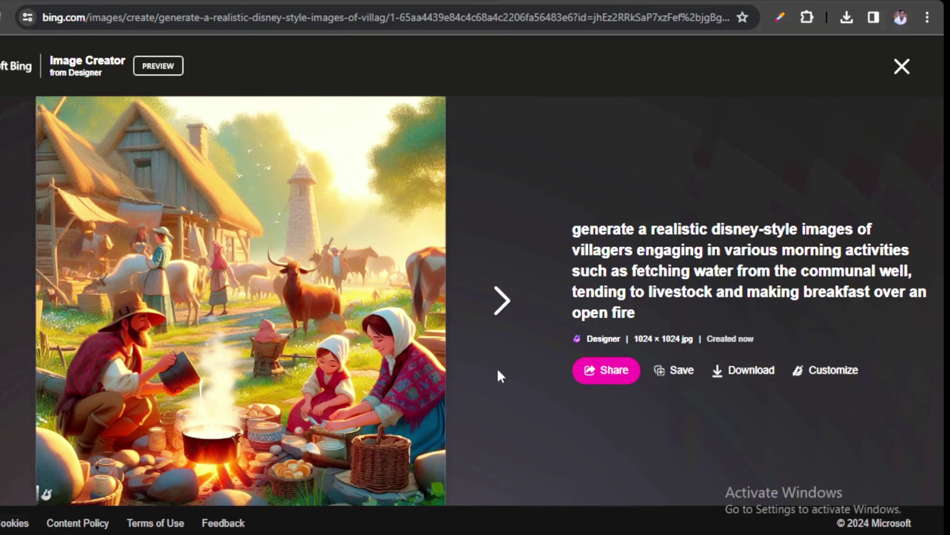
pyautogui.click(501, 299)
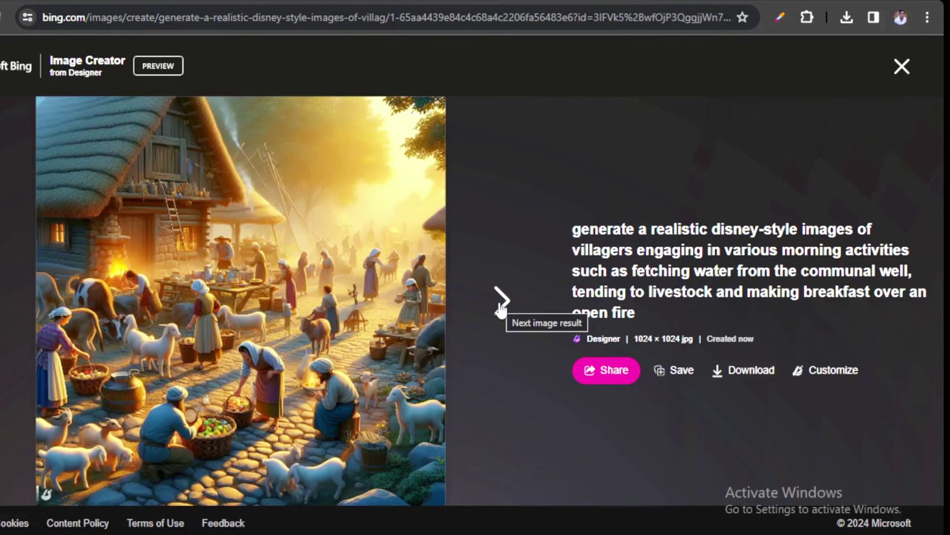
pyautogui.click(501, 299)
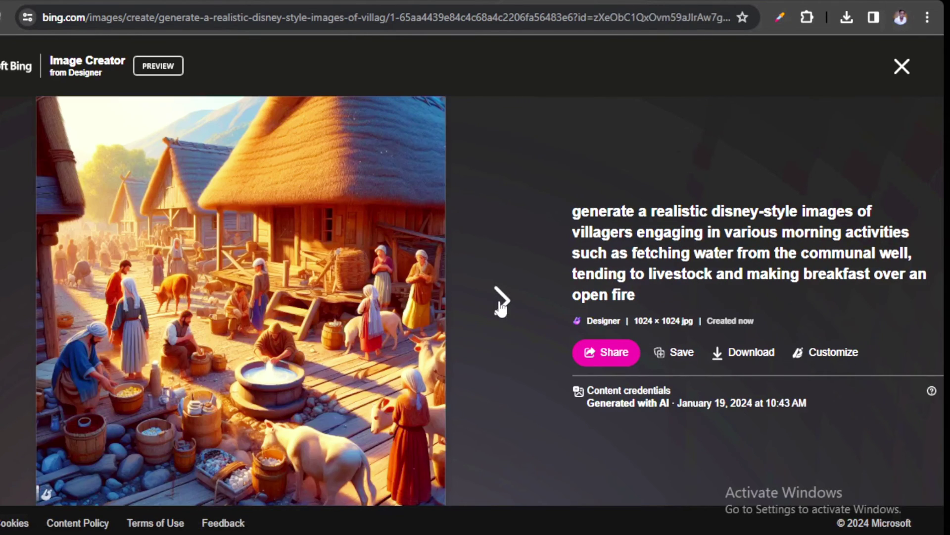
pyautogui.click(501, 302)
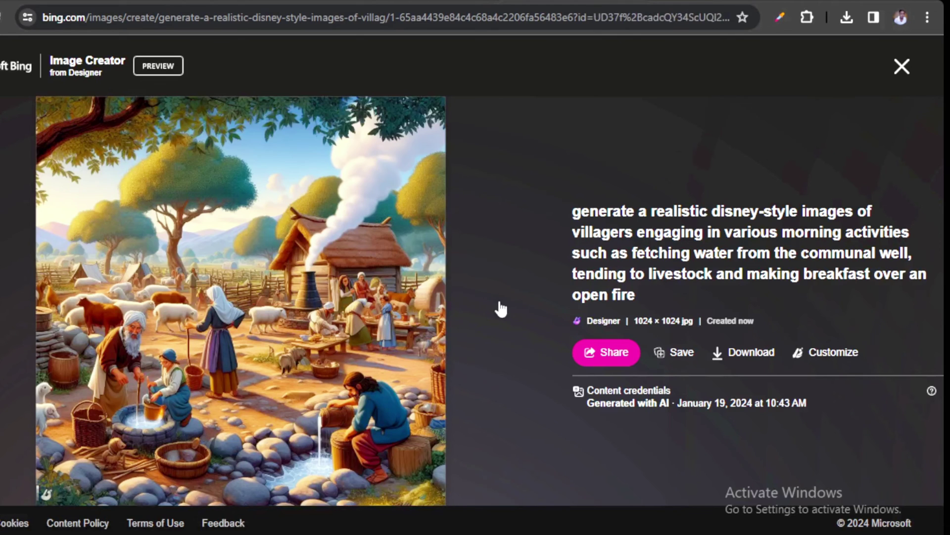
pyautogui.click(752, 355)
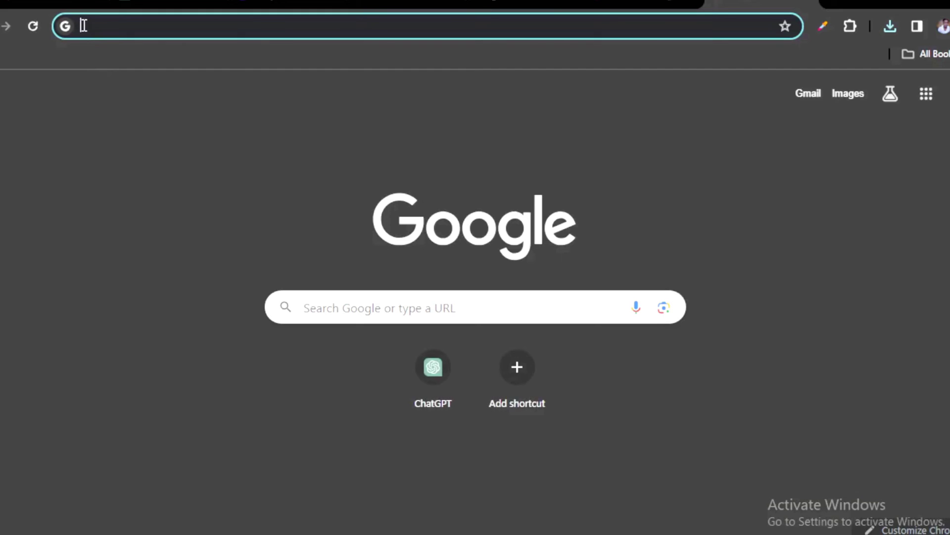
# - Open ChatGPT and draft a request for realistic image-generator prompt ideas about life in Africa
pyautogui.click(420, 400)
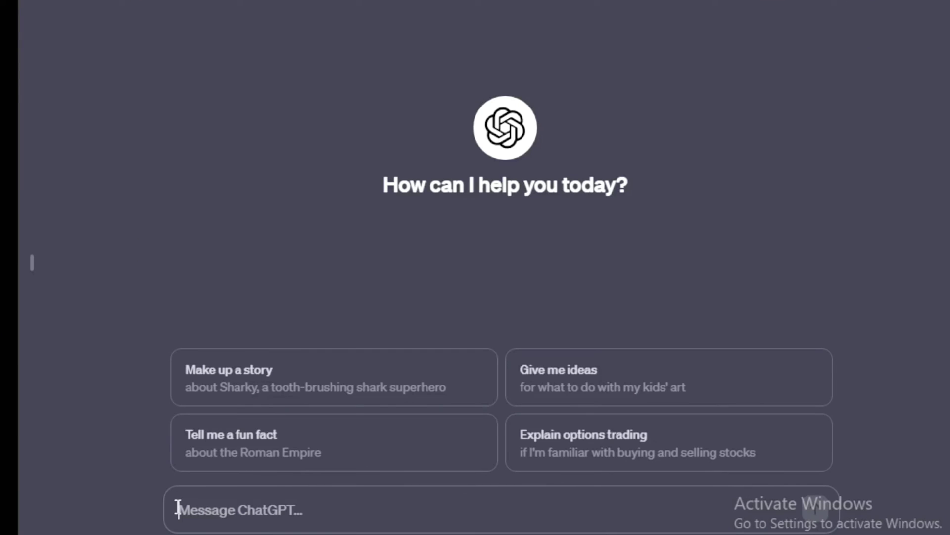
pyautogui.write('please give me ')
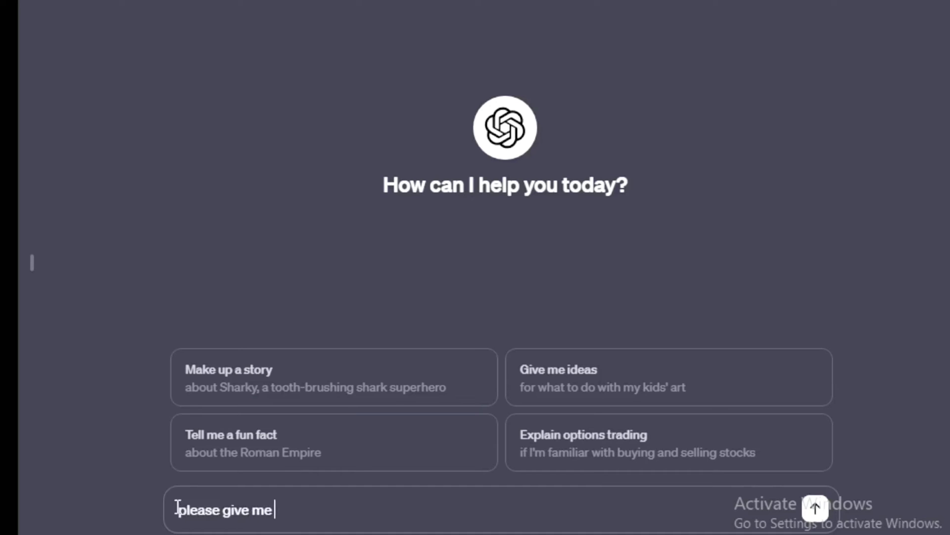
pyautogui.write('pr')
pyautogui.write('ompt')
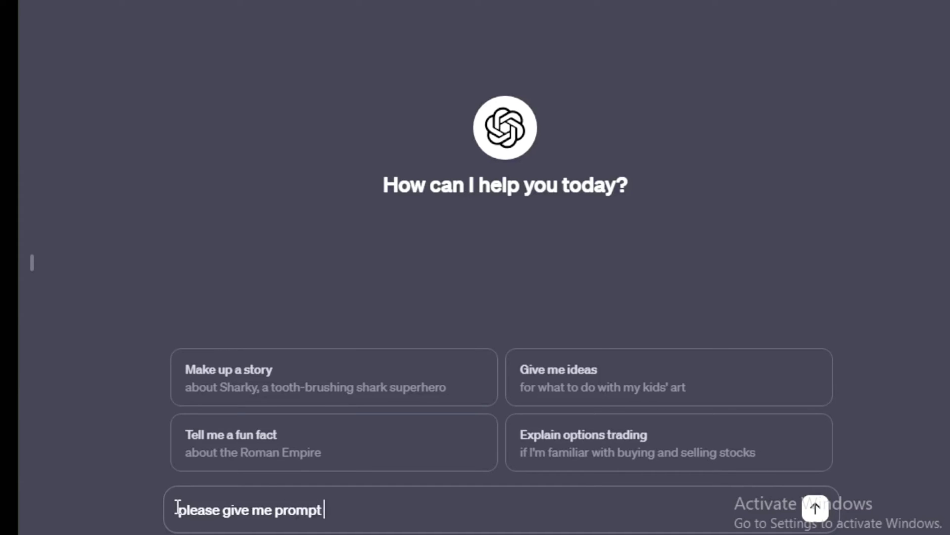
pyautogui.write(' ideas for an')
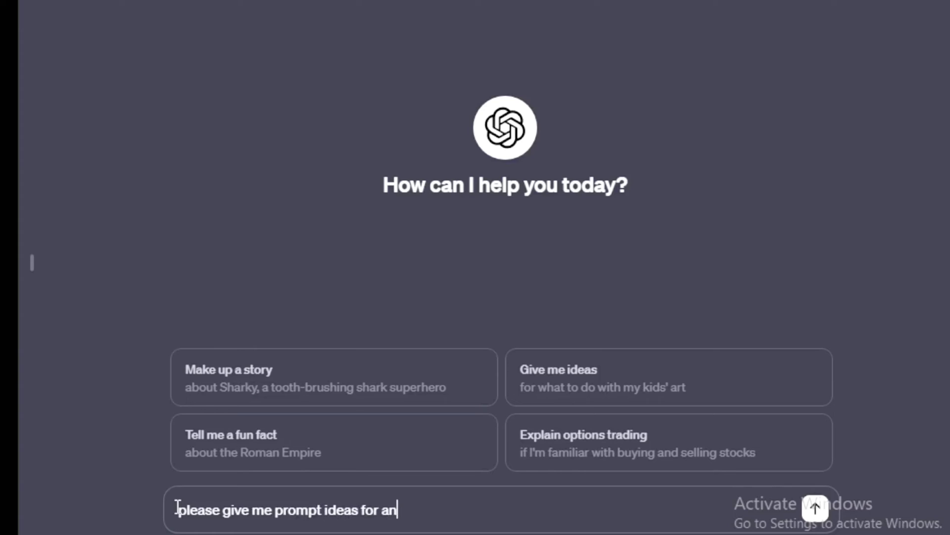
pyautogui.write(' image ge')
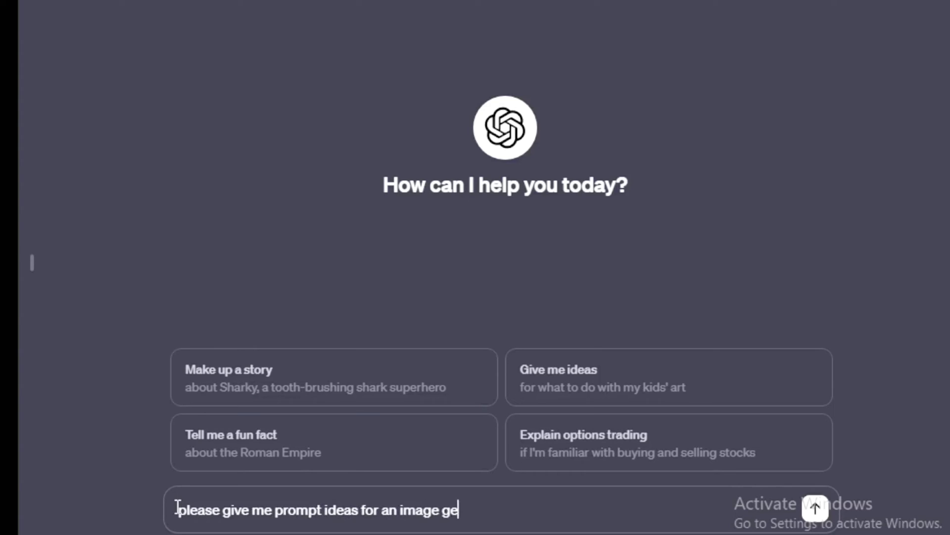
pyautogui.write('neratio')
pyautogui.write('or AI ')
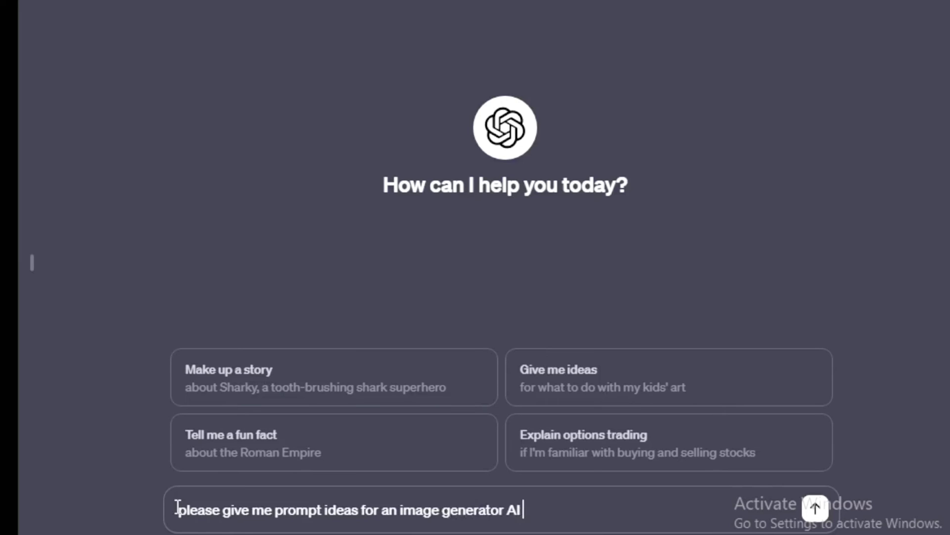
pyautogui.write('for real')
pyautogui.write('istiv')
pyautogui.write('c im')
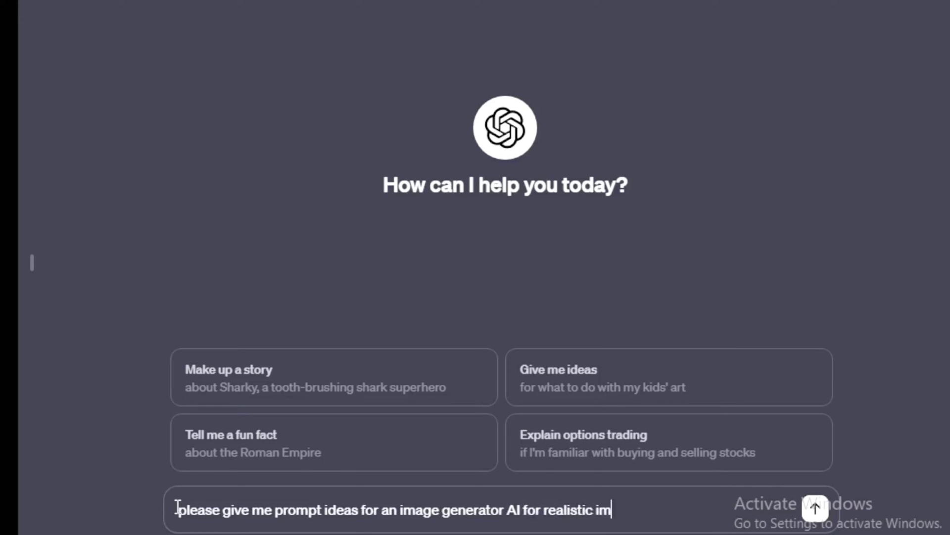
pyautogui.write('ages')
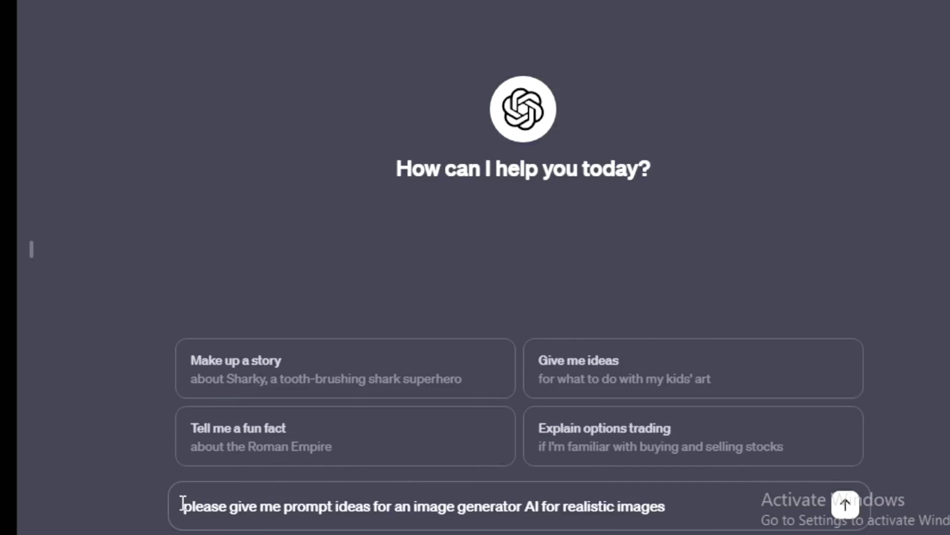
pyautogui.write(' about')
pyautogui.write(' life in A')
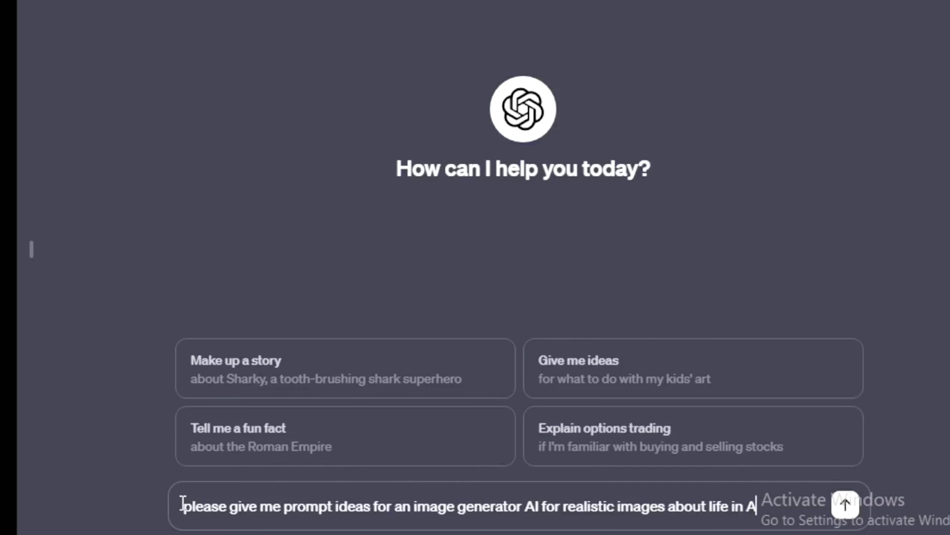
pyautogui.write('frica')
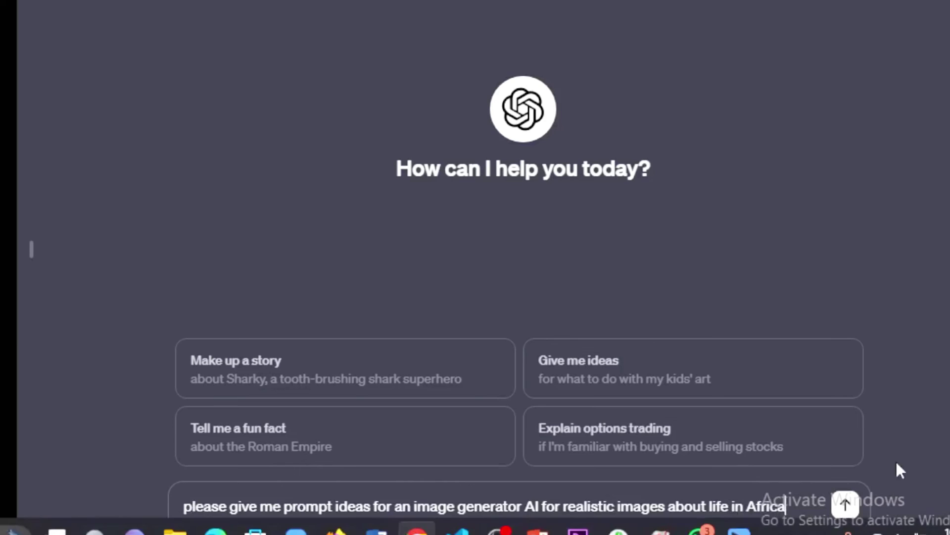
# - Send the Africa prompt-ideas request and select the Diverse Ethnicities suggestion in the reply
pyautogui.click(847, 506)
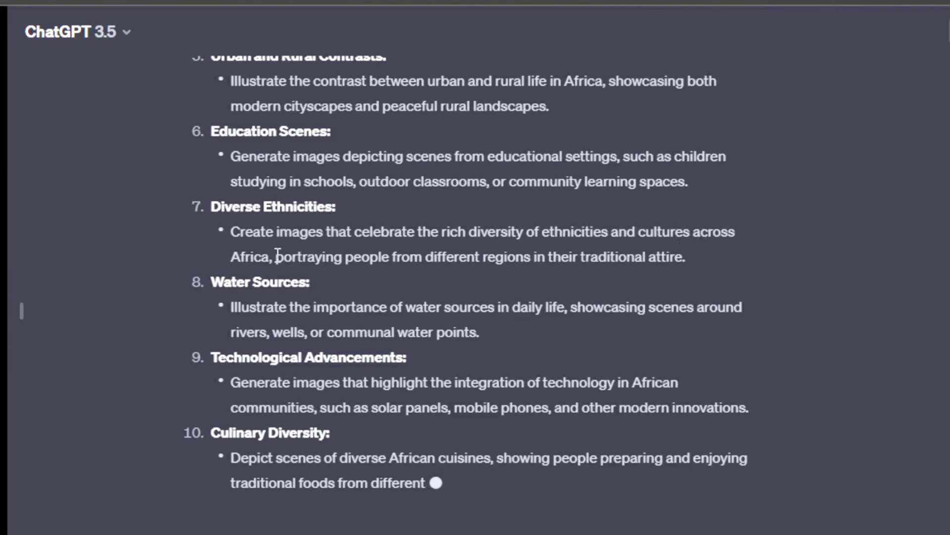
pyautogui.moveTo(233, 233); pyautogui.dragTo(698, 256)
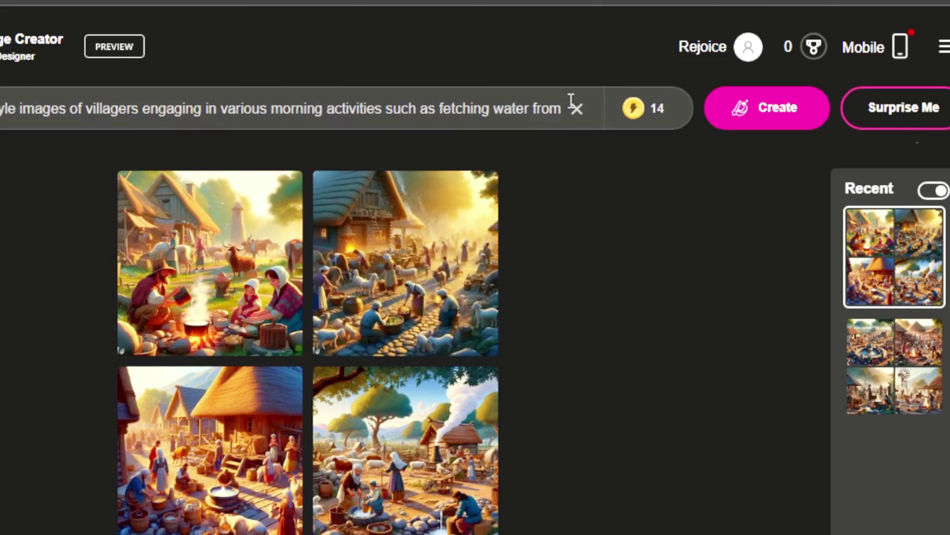
# - Replace the village prompt with the copied Africa ethnicities-and-attire prompt and generate images
pyautogui.click(577, 110)
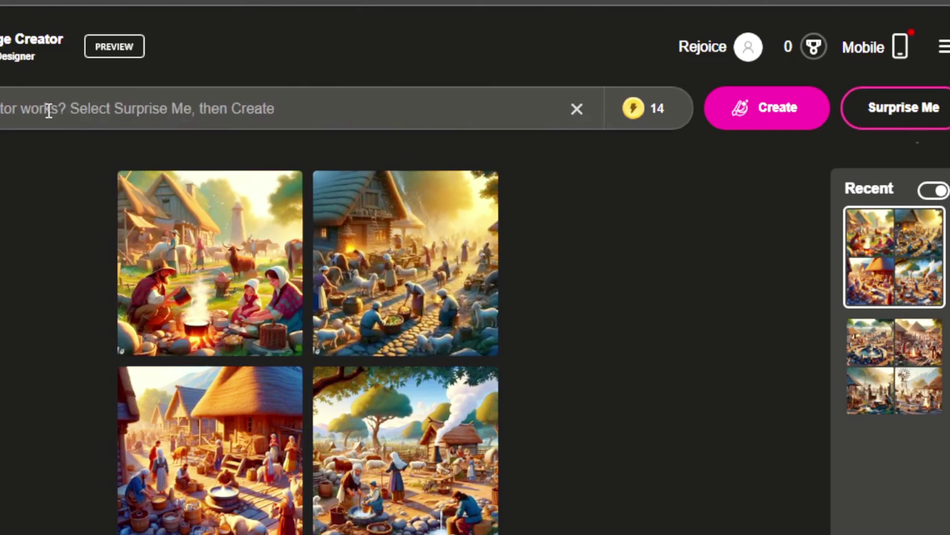
pyautogui.hotkey('ctrl', 'v')
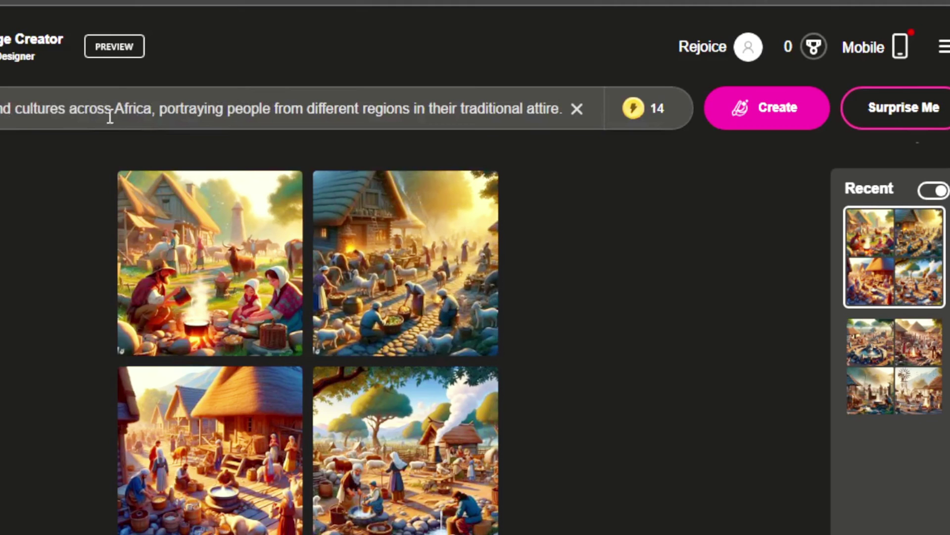
pyautogui.click(753, 109)
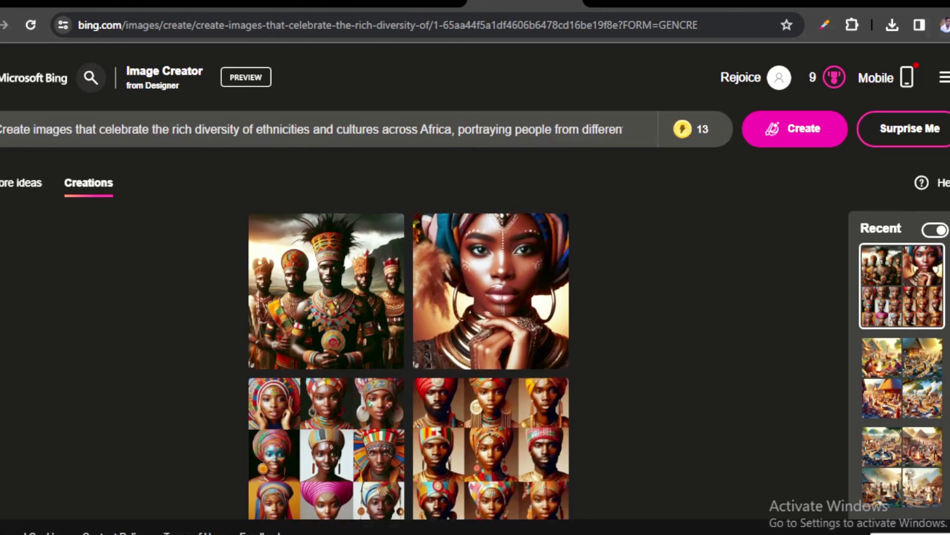
# - Open the first generated image full size and browse through the next two results
pyautogui.scroll(-2, 322, 225)
pyautogui.click(322, 224)
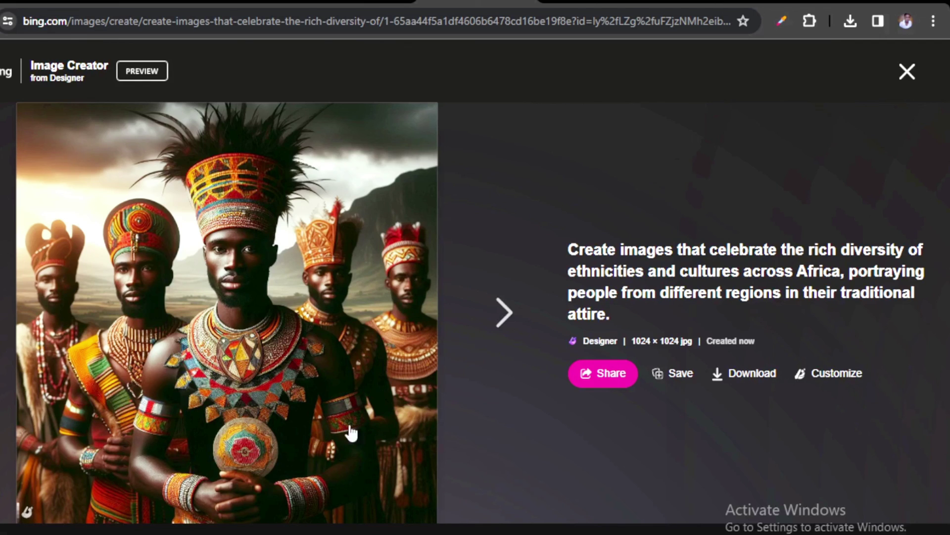
pyautogui.click(496, 321)
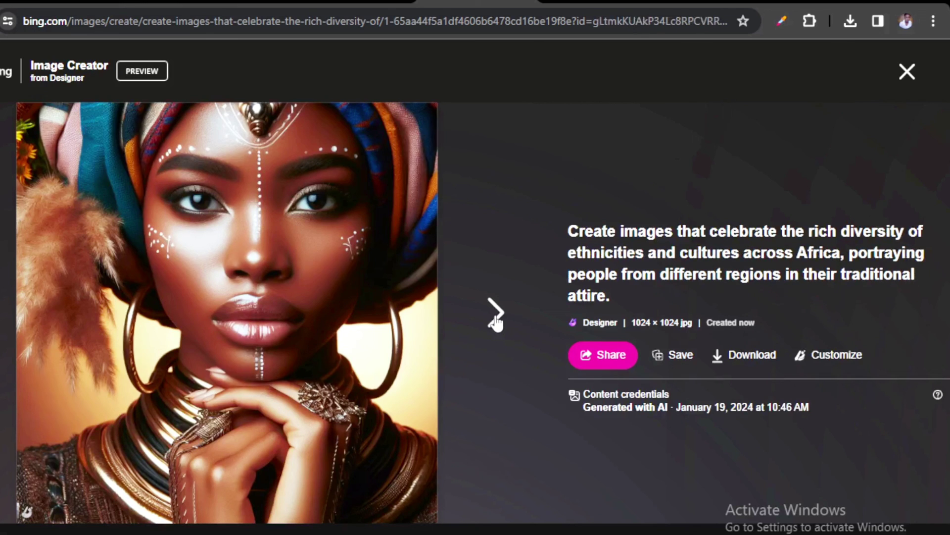
pyautogui.click(496, 321)
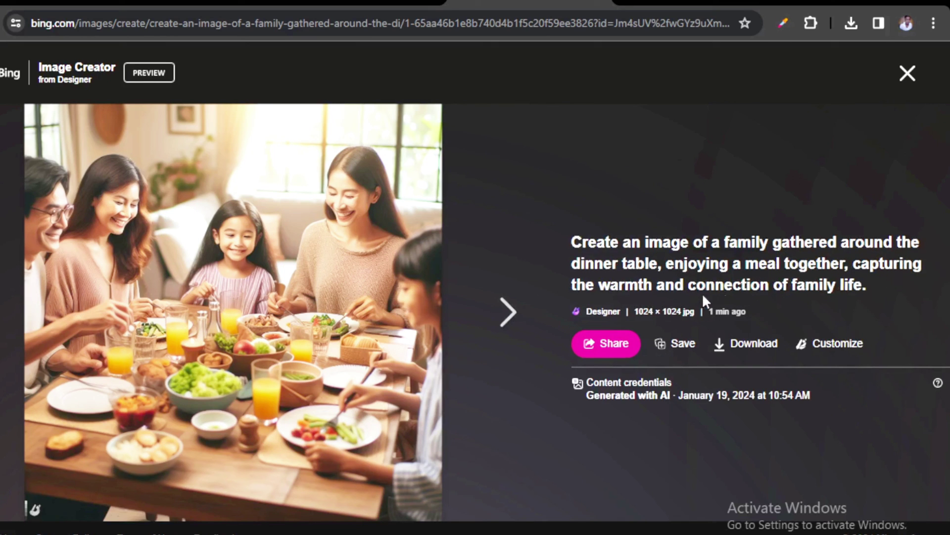
pyautogui.click(505, 314)
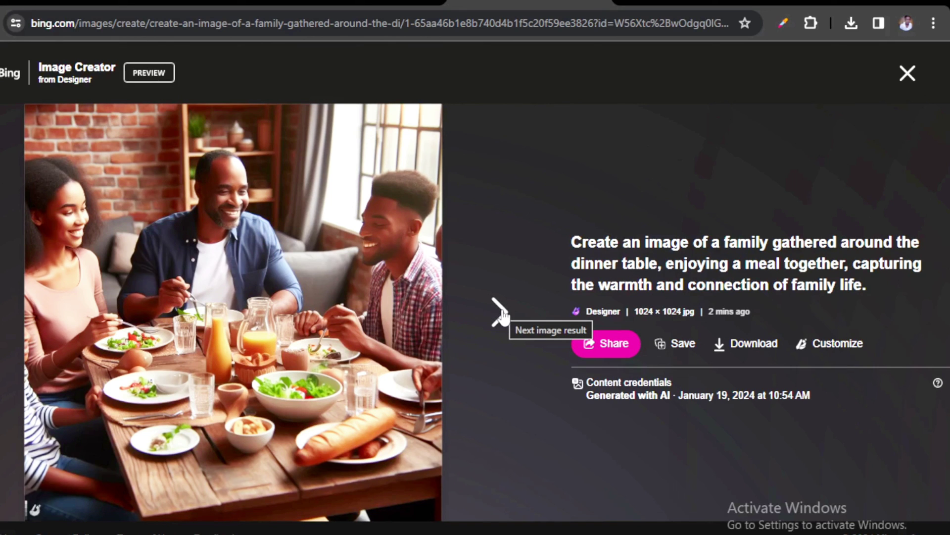
pyautogui.click(502, 314)
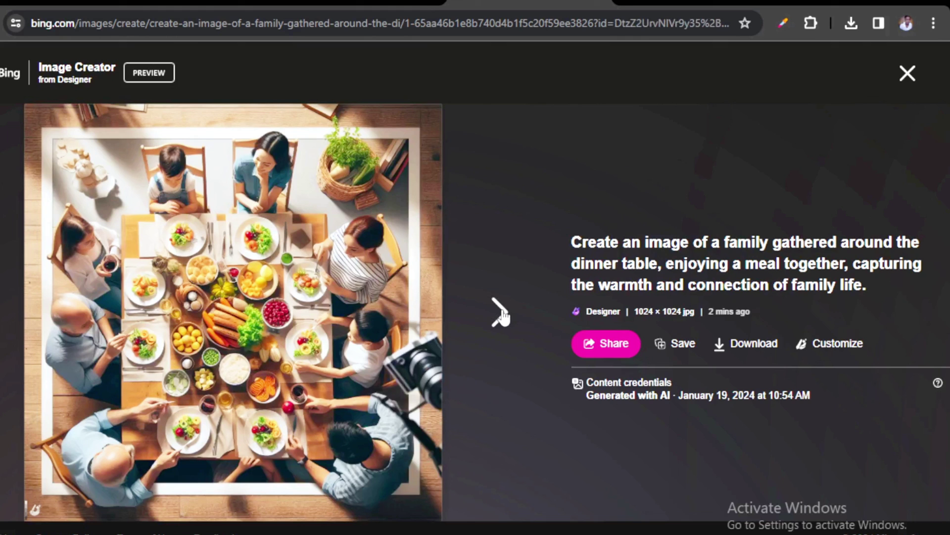
pyautogui.click(501, 313)
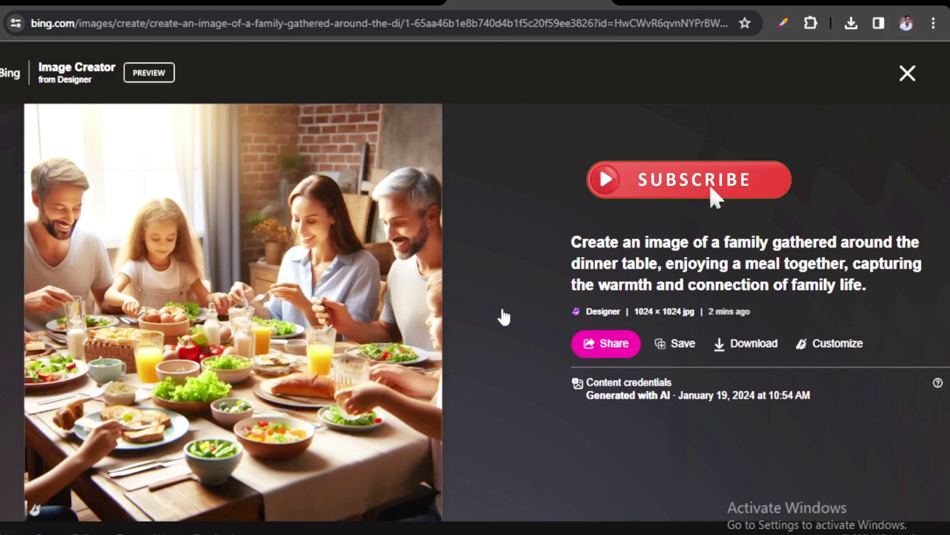
pyautogui.click(503, 316)
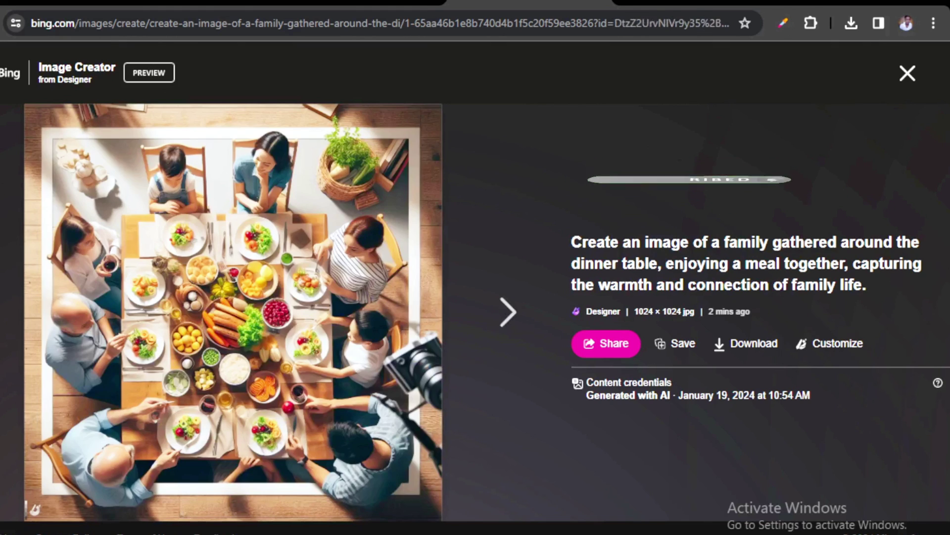
pyautogui.press('Right')
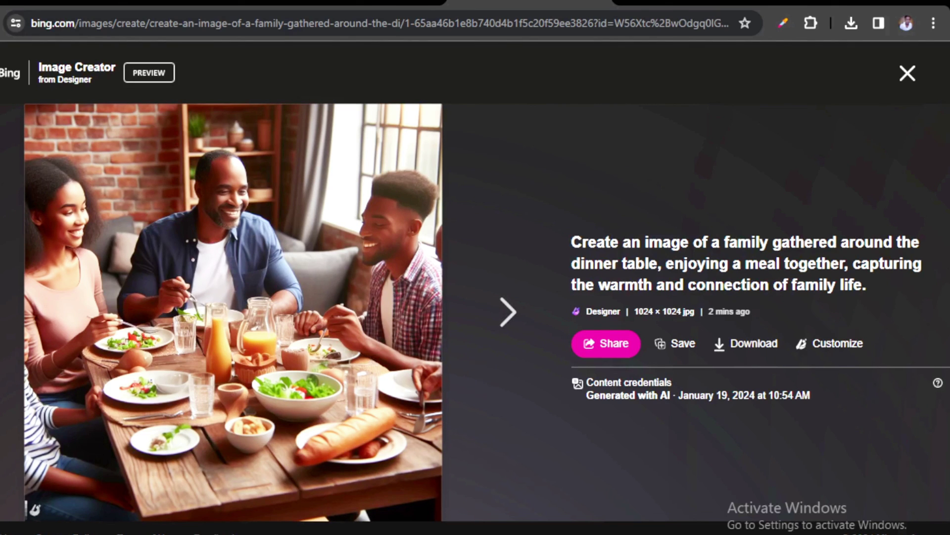
pyautogui.press('Right')
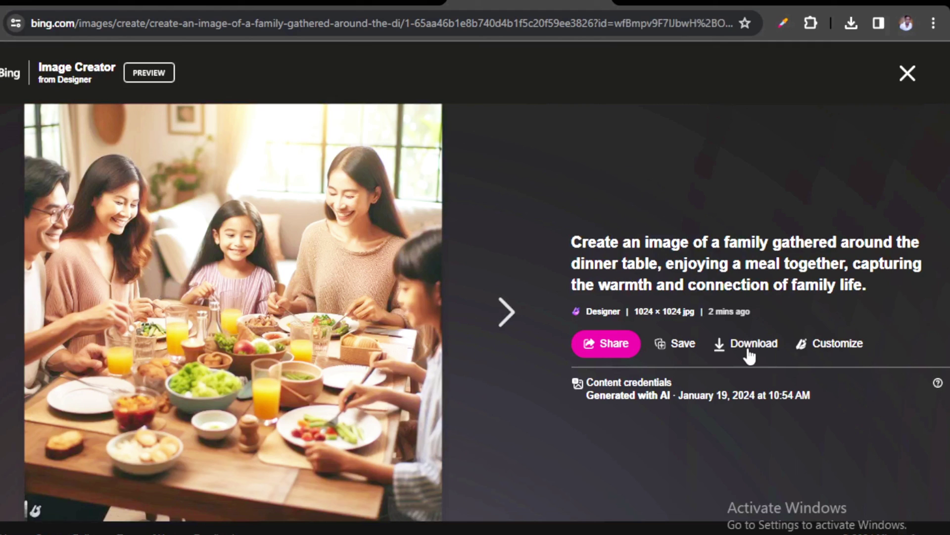